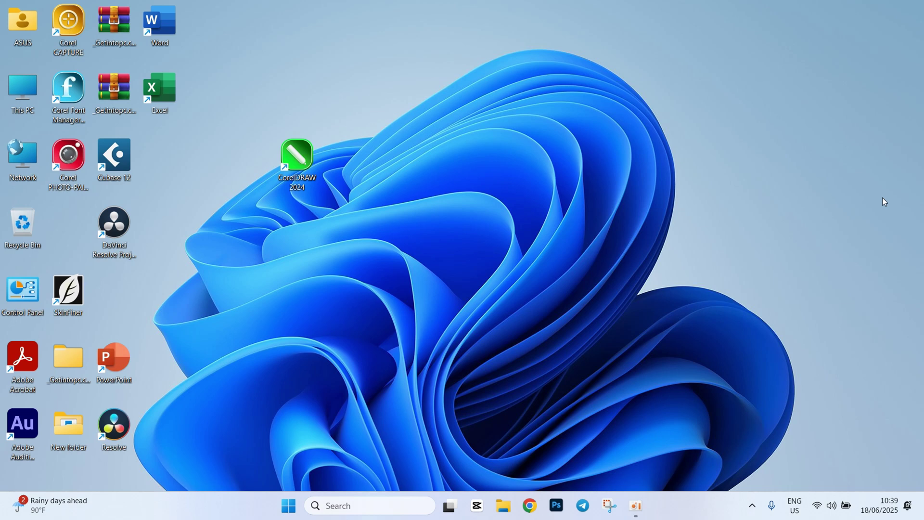
Step: Refresh the desktop and launch CorelDRAW 2024
{"action": "right_click", "coordinate": [498, 292]}
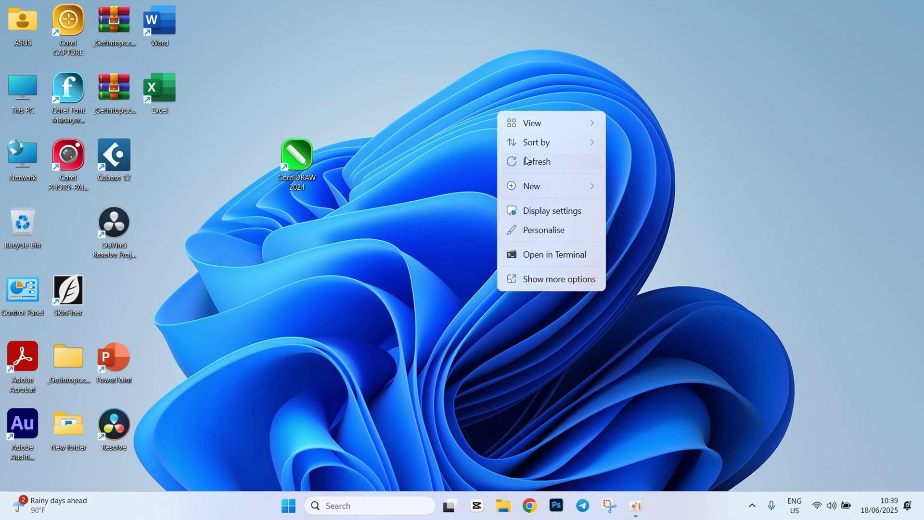
{"action": "left_click", "coordinate": [509, 160]}
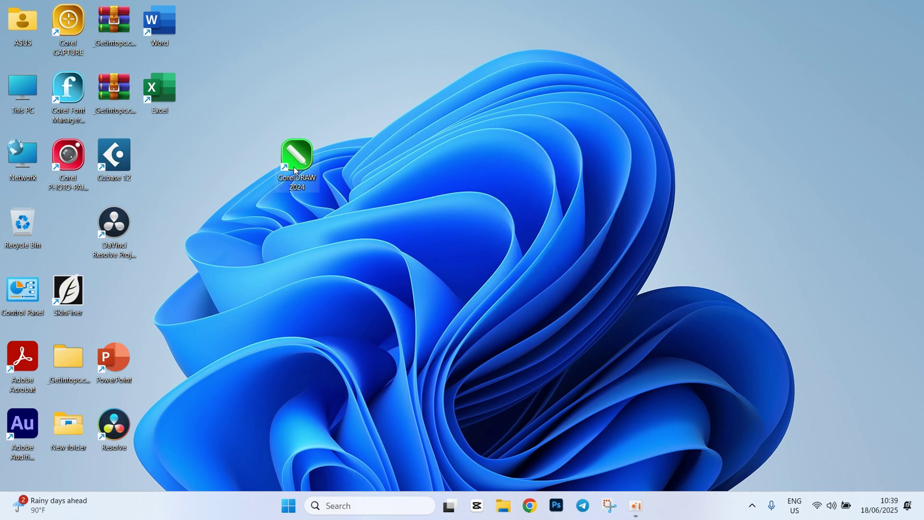
{"action": "double_click", "coordinate": [296, 166]}
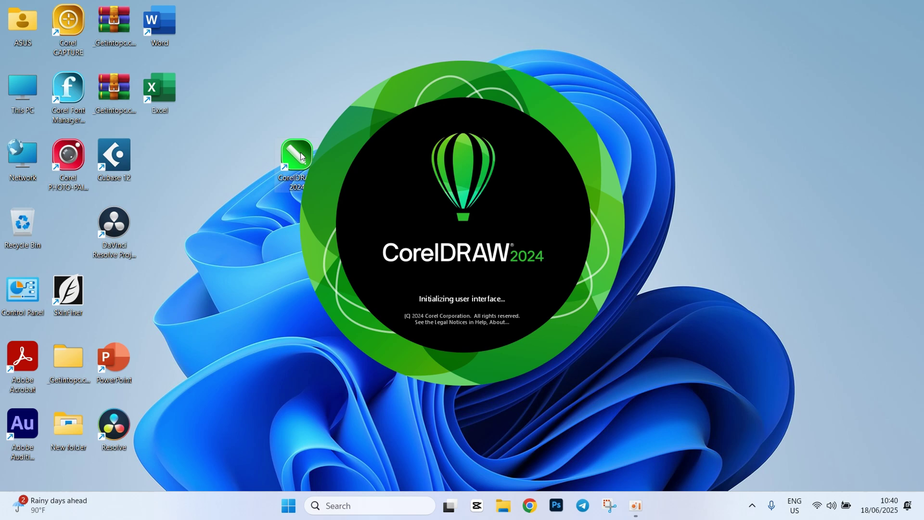
{"action": "right_click", "coordinate": [245, 197]}
{"action": "right_click", "coordinate": [216, 171]}
{"action": "left_click", "coordinate": [249, 221]}
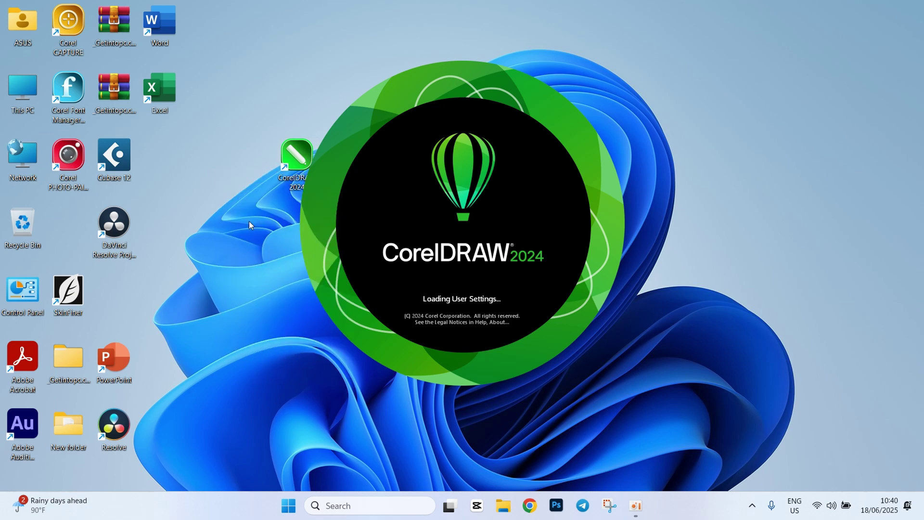
{"action": "right_click", "coordinate": [238, 211]}
{"action": "left_click", "coordinate": [272, 264]}
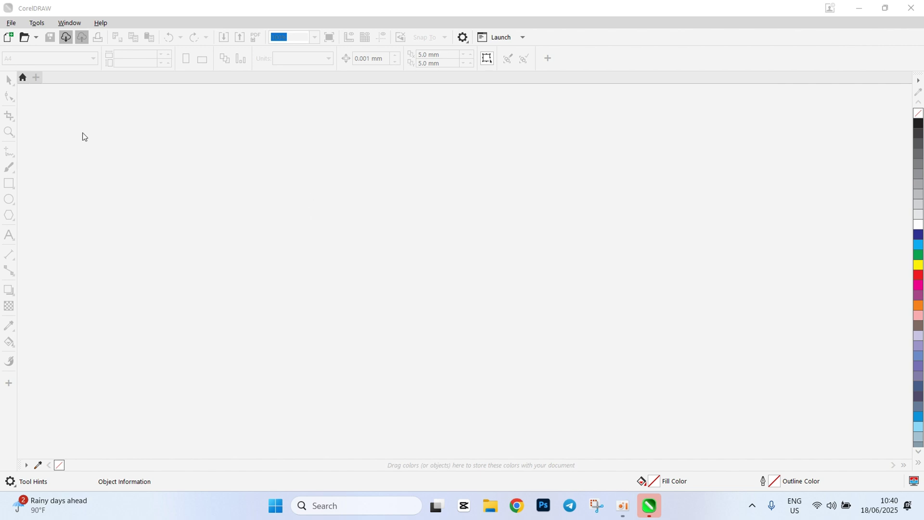
Step: Browse the list of new-document templates through to its end and close it without choosing one
{"action": "left_click", "coordinate": [11, 23]}
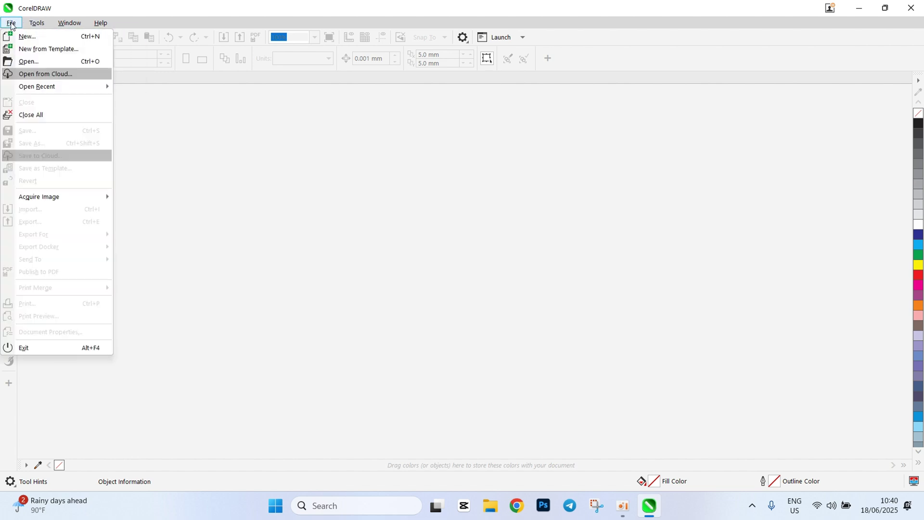
{"action": "left_click", "coordinate": [34, 49]}
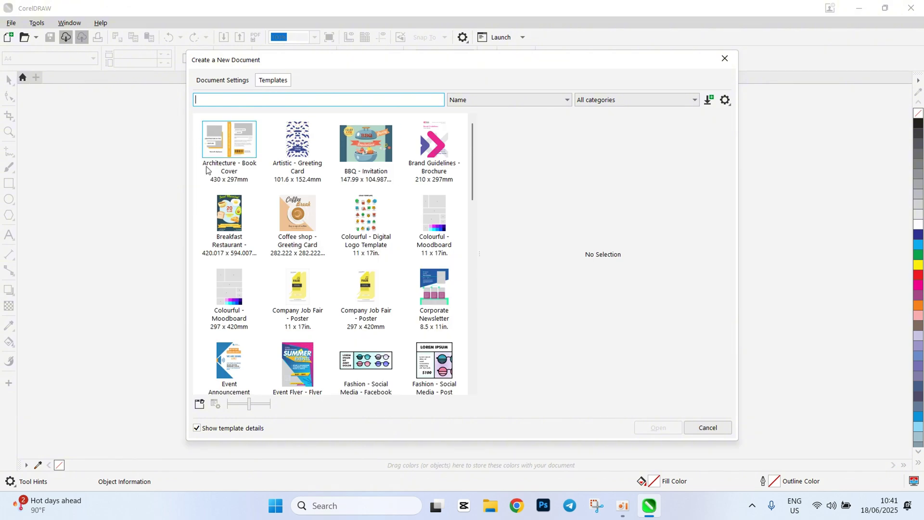
{"action": "scroll", "coordinate": [459, 231], "scroll_direction": "down", "scroll_amount": 10}
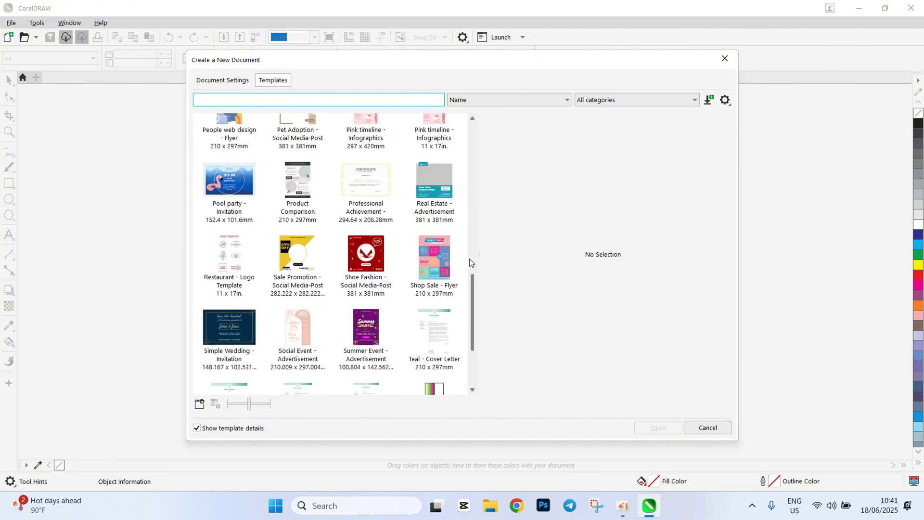
{"action": "left_click", "coordinate": [472, 284]}
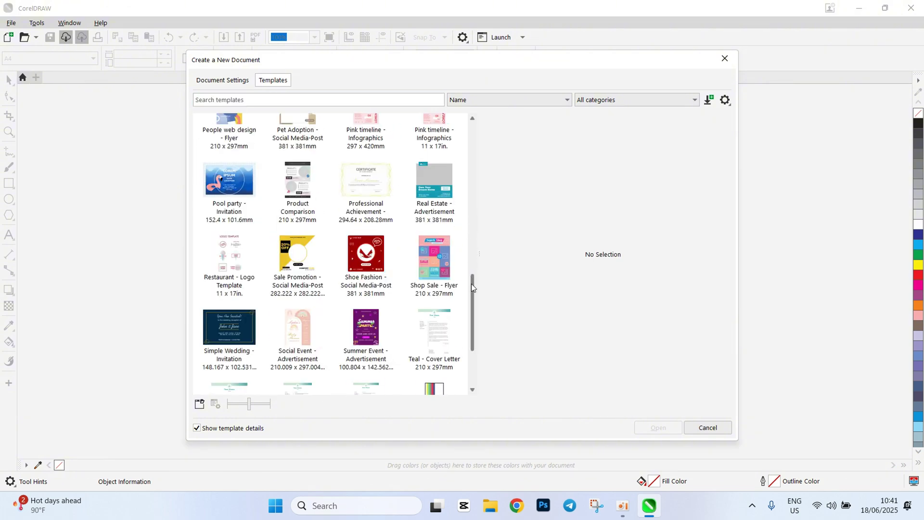
{"action": "left_click_drag", "start_coordinate": [472, 284], "coordinate": [478, 339]}
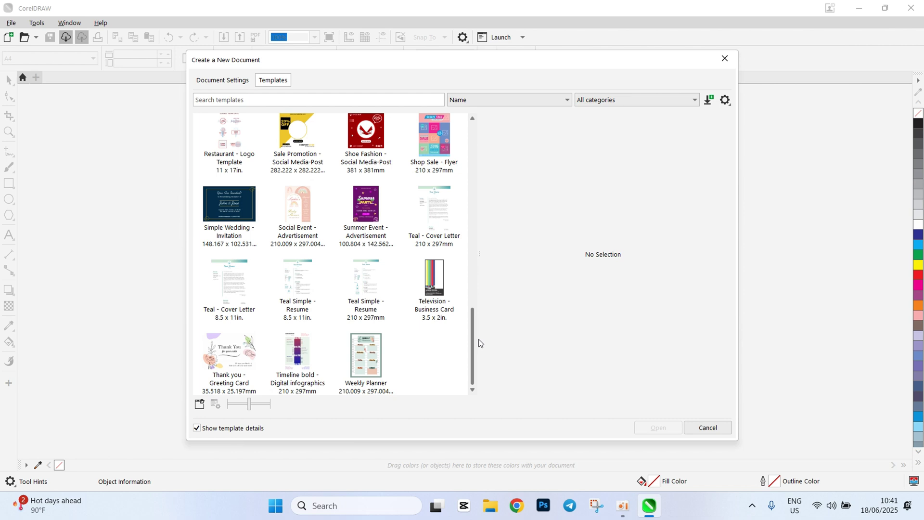
{"action": "left_click", "coordinate": [709, 427]}
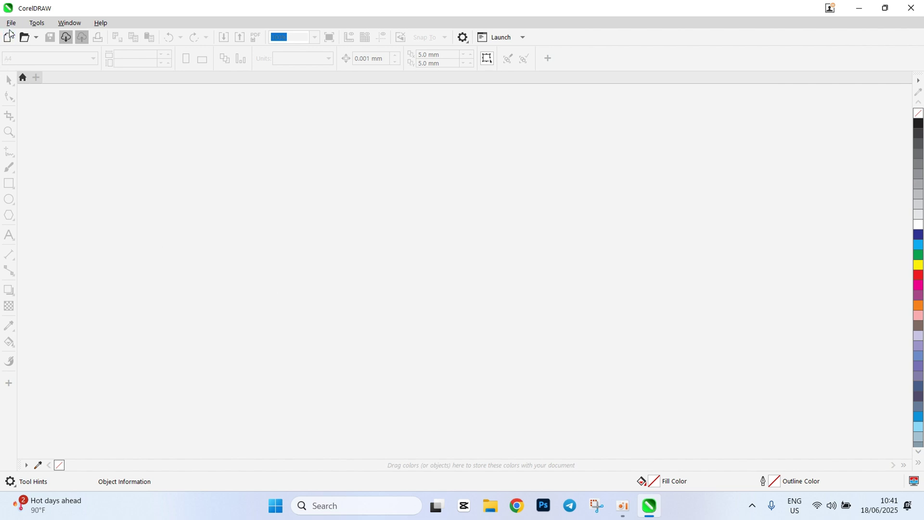
Step: Review the options for the Pick and Eraser tools and close them without making changes
{"action": "left_click", "coordinate": [33, 27]}
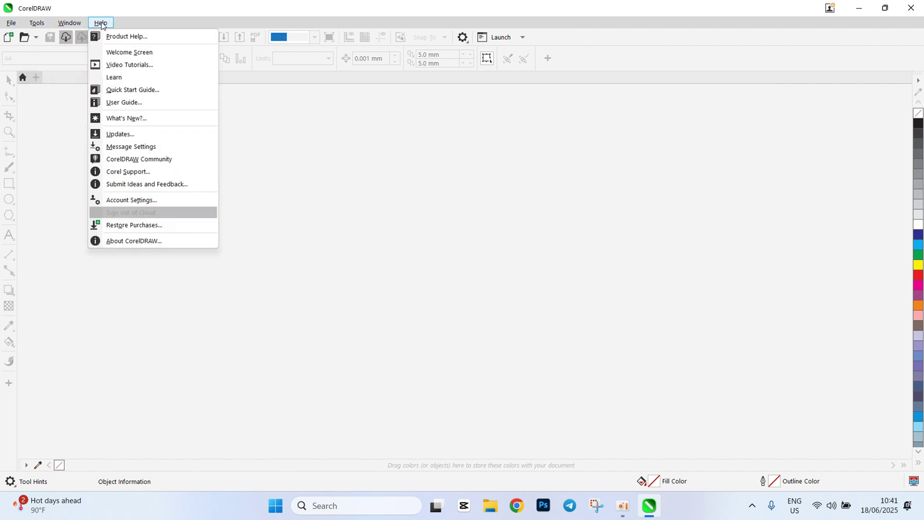
{"action": "key", "text": "Escape"}
{"action": "left_click", "coordinate": [37, 23]}
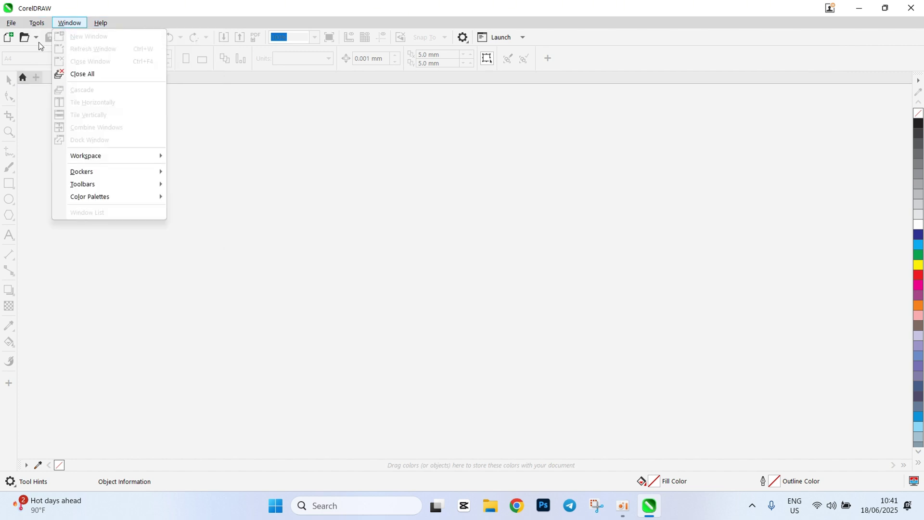
{"action": "mouse_move", "coordinate": [67, 40]}
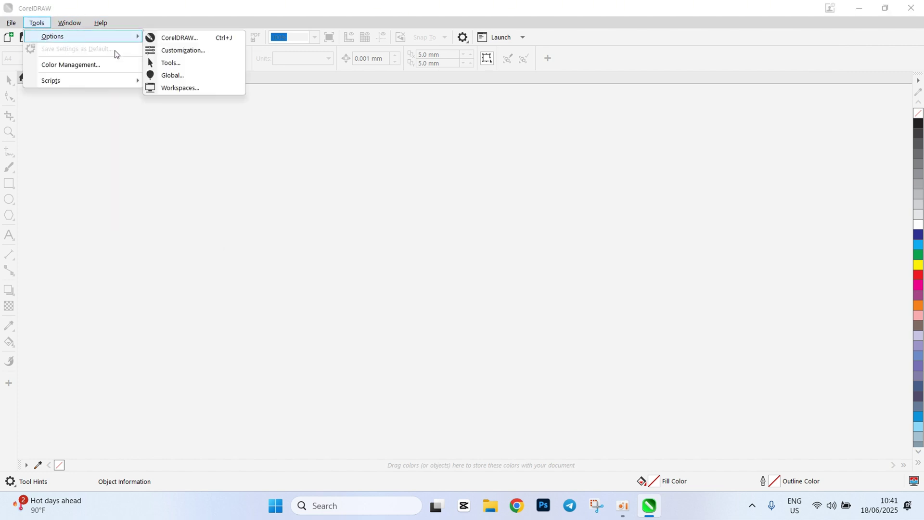
{"action": "left_click", "coordinate": [153, 61]}
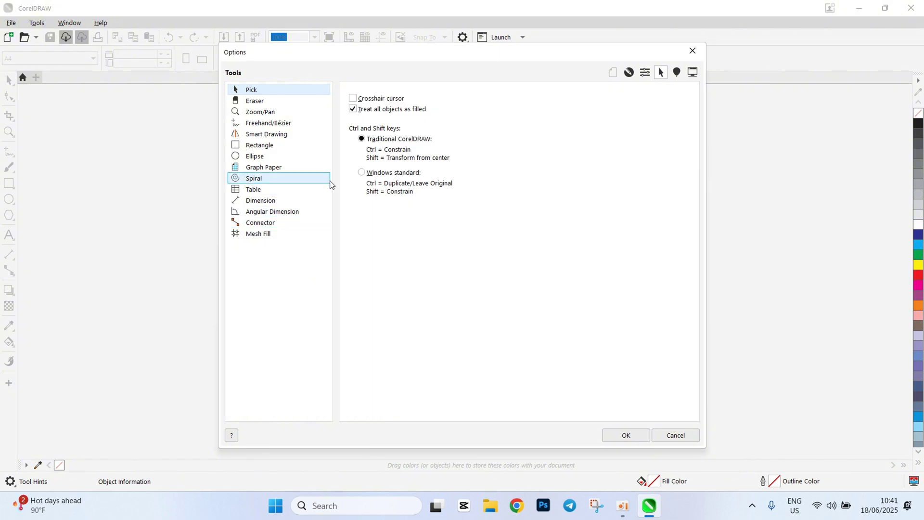
{"action": "left_click", "coordinate": [258, 100]}
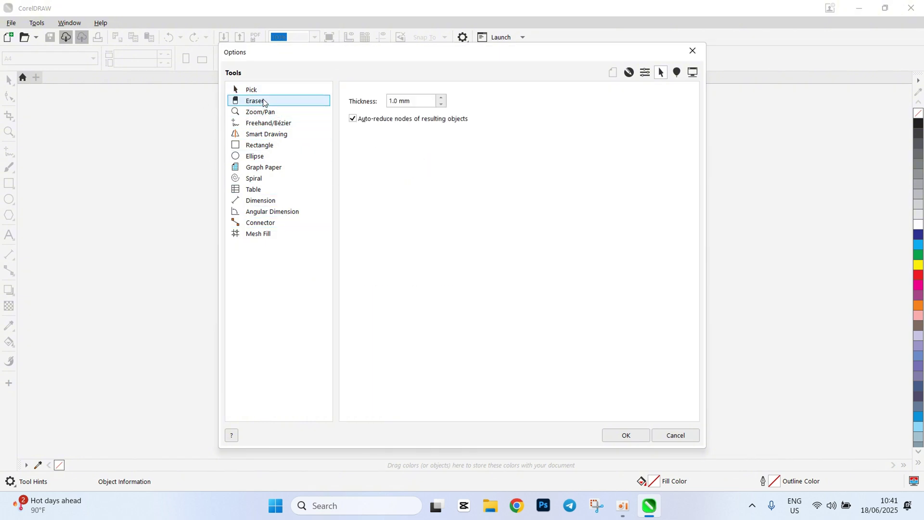
{"action": "left_click", "coordinate": [671, 439]}
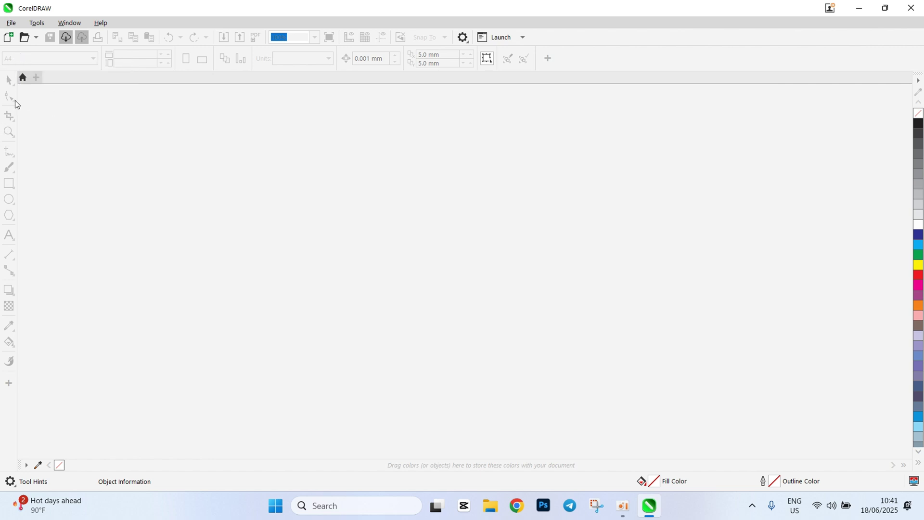
Step: Open the existing drawing Backup_of_ដៃថ្មី Logo
{"action": "left_click", "coordinate": [9, 23]}
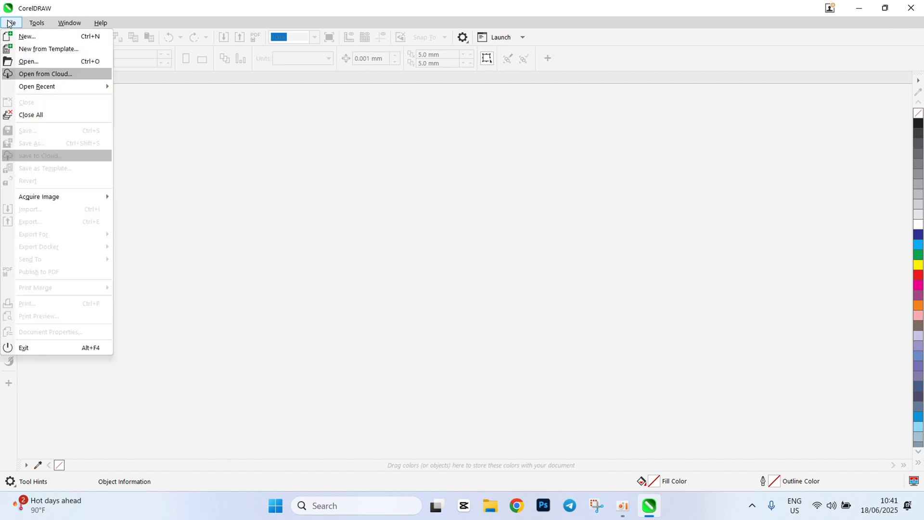
{"action": "left_click", "coordinate": [35, 61]}
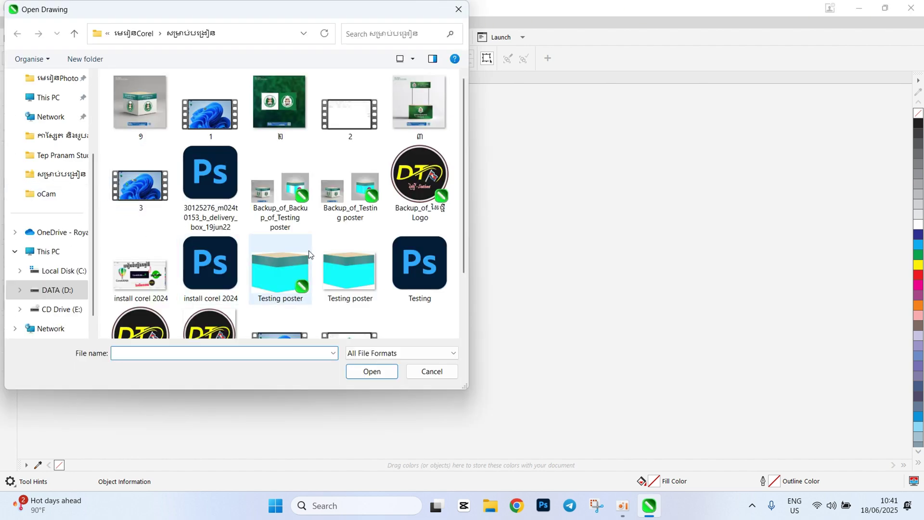
{"action": "left_click", "coordinate": [402, 194]}
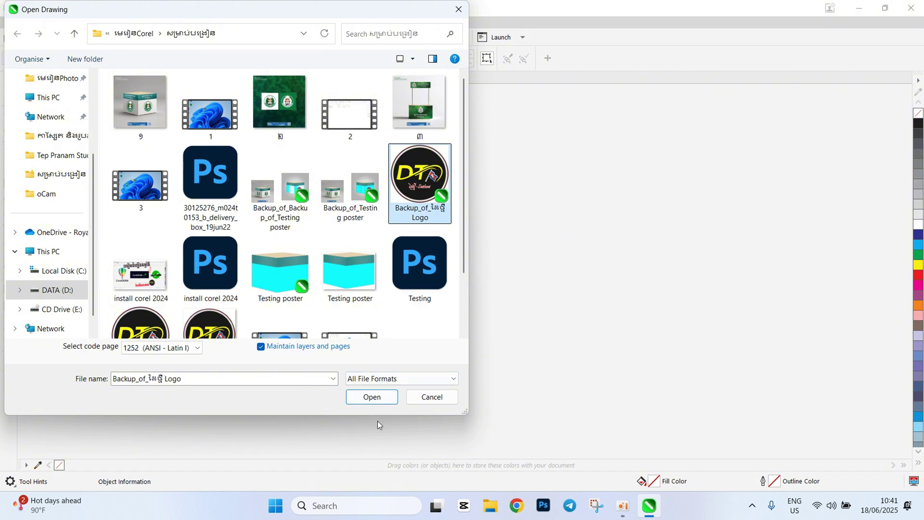
{"action": "left_click", "coordinate": [372, 398]}
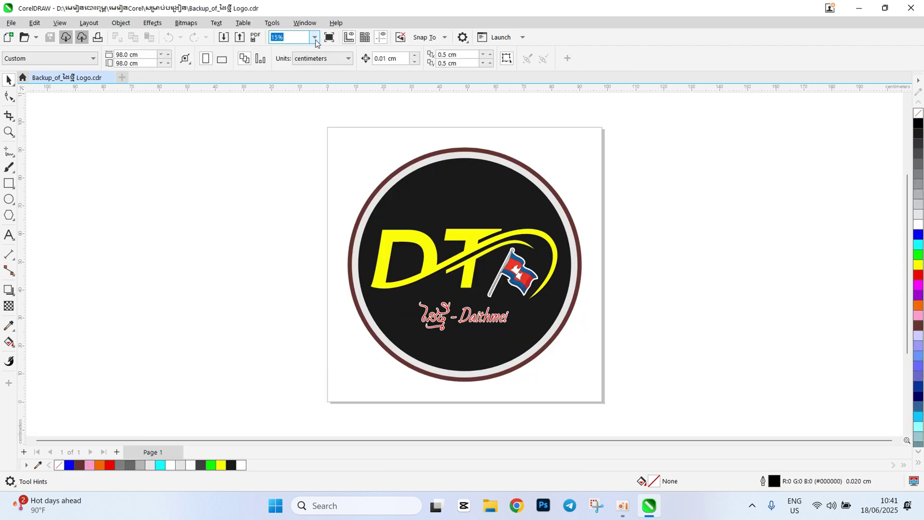
Step: Examine the logo at several zoom levels and fit the view to the page
{"action": "left_click", "coordinate": [315, 37]}
{"action": "left_click", "coordinate": [631, 207]}
{"action": "scroll", "coordinate": [632, 206], "scroll_direction": "down", "scroll_amount": 3}
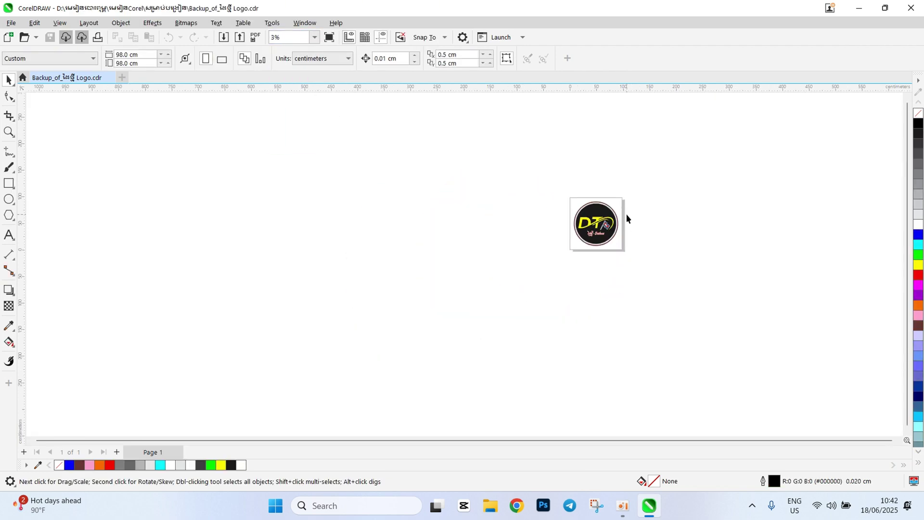
{"action": "left_click", "coordinate": [314, 38]}
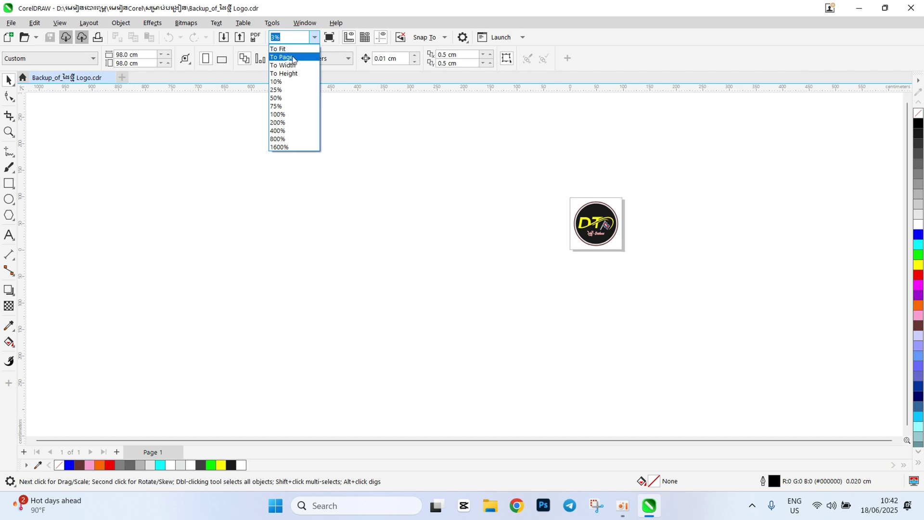
{"action": "left_click", "coordinate": [287, 47]}
{"action": "scroll", "coordinate": [628, 230], "scroll_direction": "up", "scroll_amount": 2}
{"action": "scroll", "coordinate": [626, 231], "scroll_direction": "down", "scroll_amount": 4}
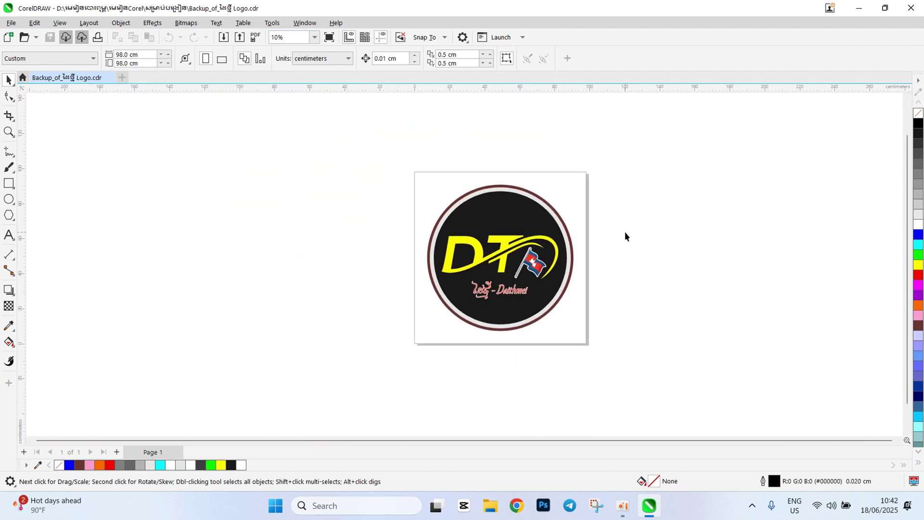
{"action": "left_click", "coordinate": [315, 37]}
{"action": "left_click", "coordinate": [309, 55]}
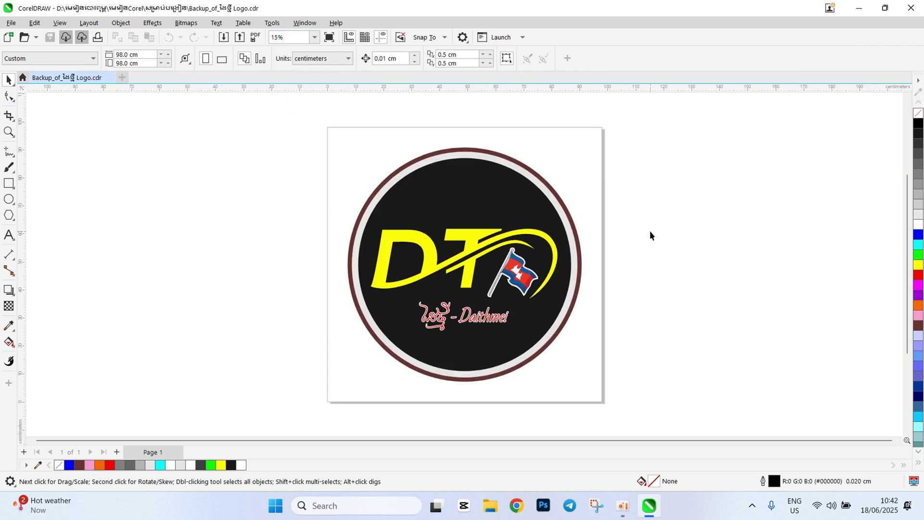
Step: Close the logo drawing and reopen Backup_of_ដៃថ្មី Logo.cdr from the recently used files
{"action": "left_click", "coordinate": [109, 78]}
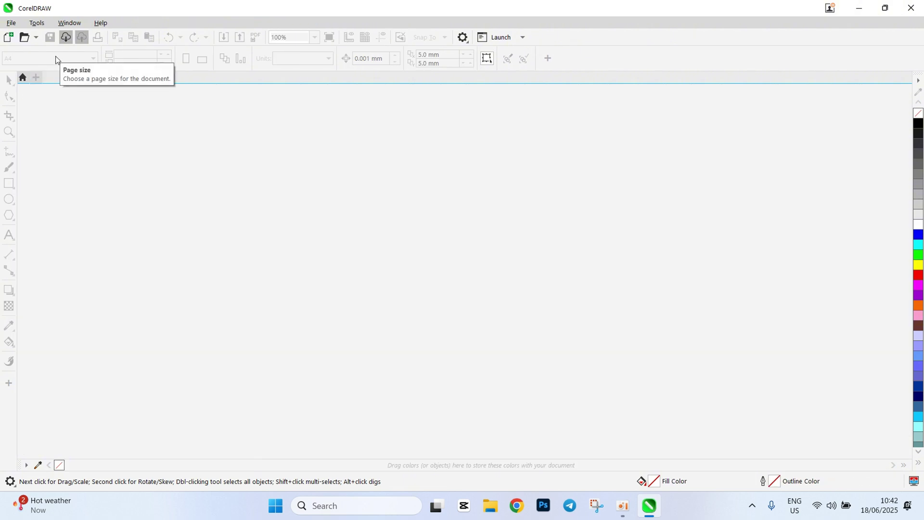
{"action": "left_click", "coordinate": [12, 24]}
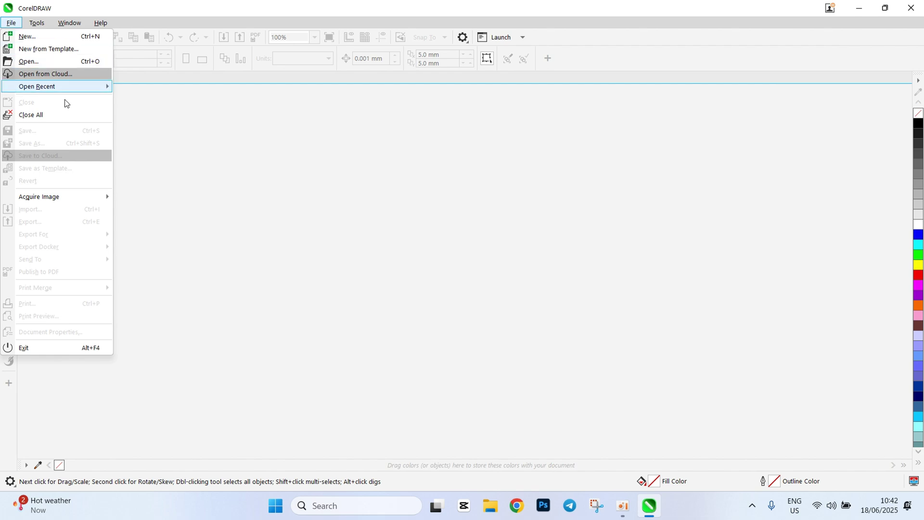
{"action": "mouse_move", "coordinate": [65, 89]}
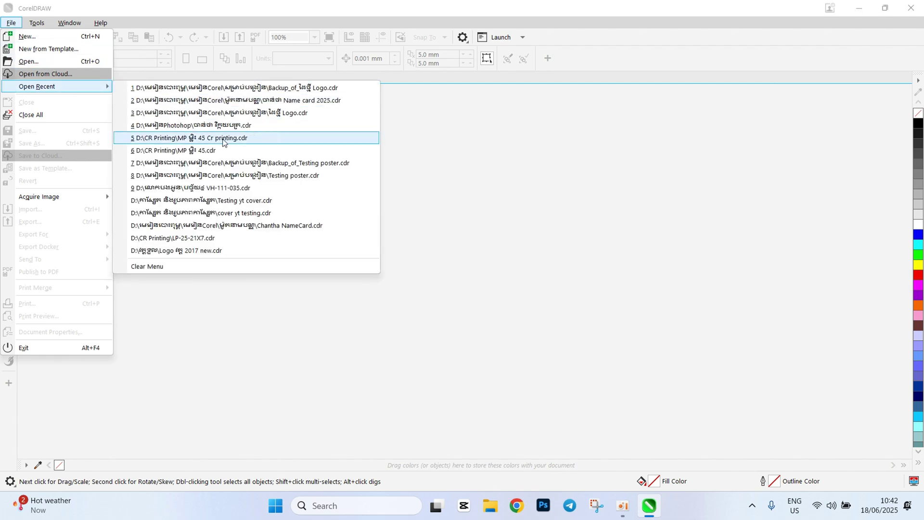
{"action": "left_click", "coordinate": [606, 168]}
{"action": "left_click", "coordinate": [11, 23]}
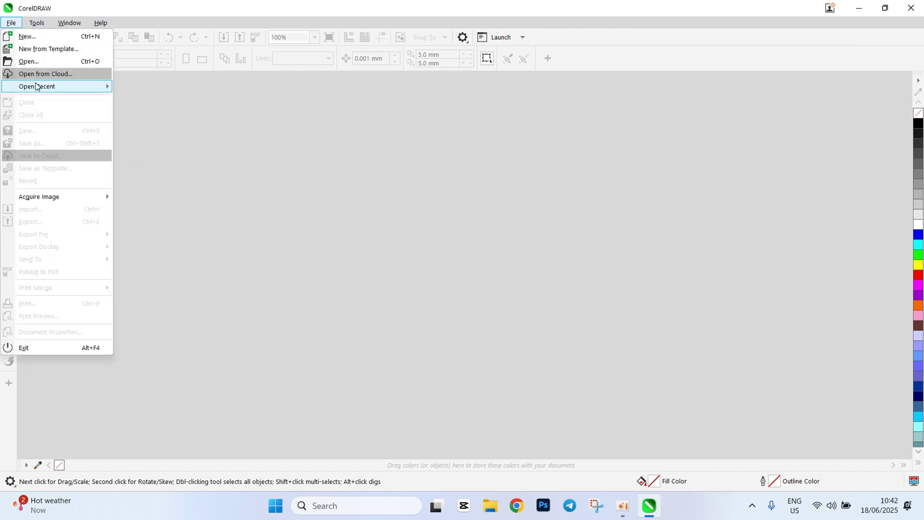
{"action": "mouse_move", "coordinate": [36, 89]}
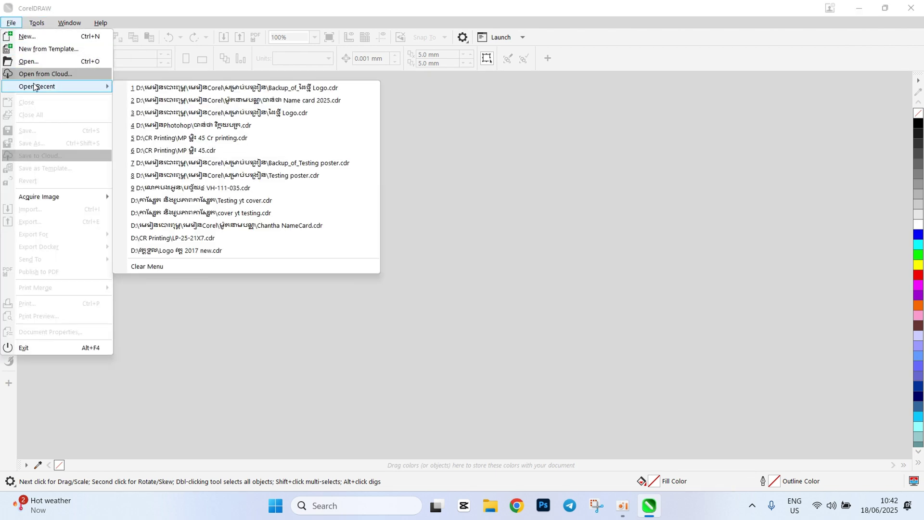
{"action": "left_click", "coordinate": [147, 91]}
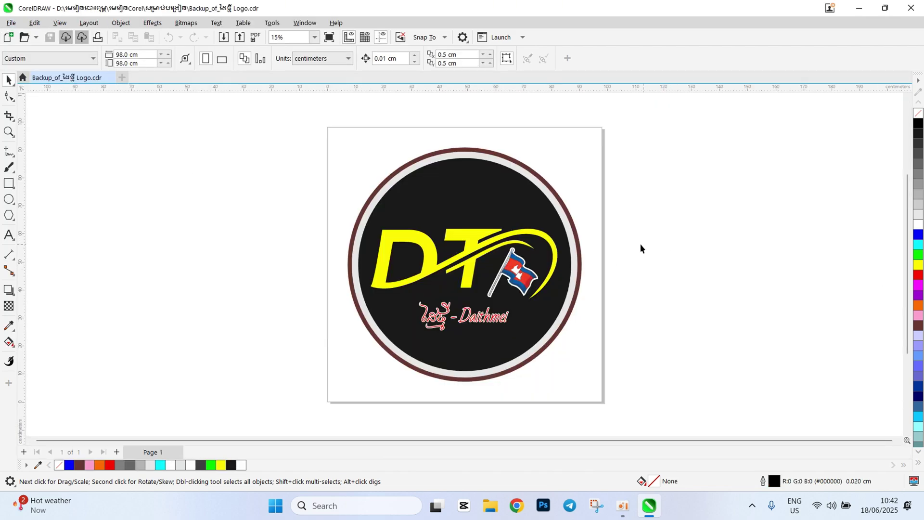
Step: Inspect the reopened logo up close and close its document
{"action": "scroll", "coordinate": [635, 245], "scroll_direction": "up", "scroll_amount": 3}
{"action": "scroll", "coordinate": [634, 247], "scroll_direction": "down", "scroll_amount": 3}
{"action": "scroll", "coordinate": [625, 243], "scroll_direction": "up", "scroll_amount": 2}
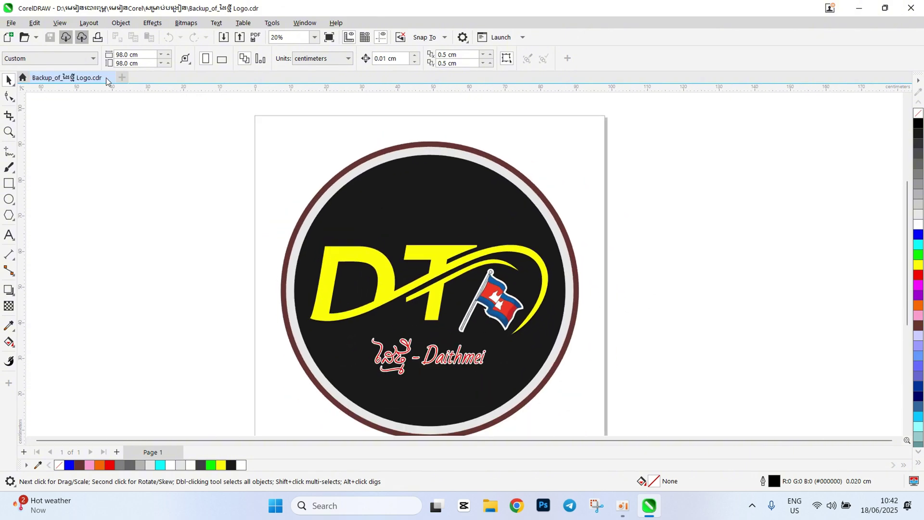
{"action": "left_click", "coordinate": [110, 78]}
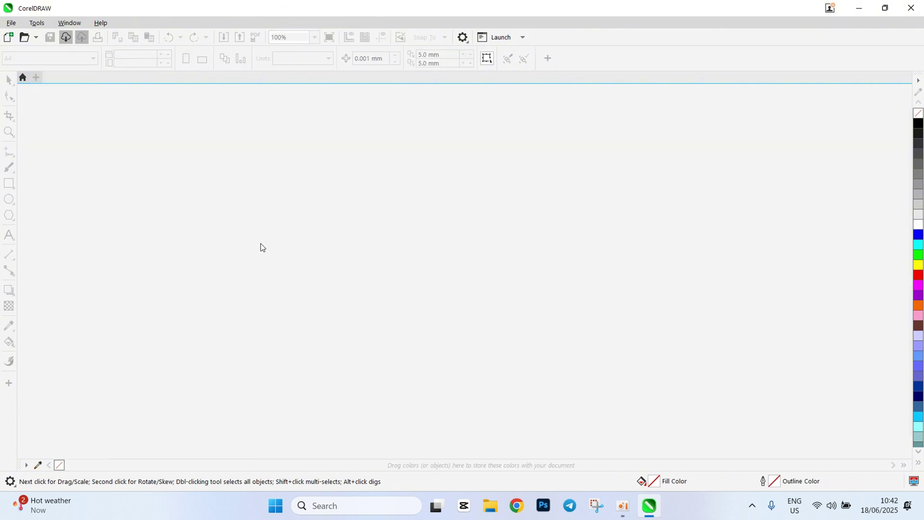
Step: Start a new document and name it "Tesing 01"
{"action": "left_click", "coordinate": [11, 23]}
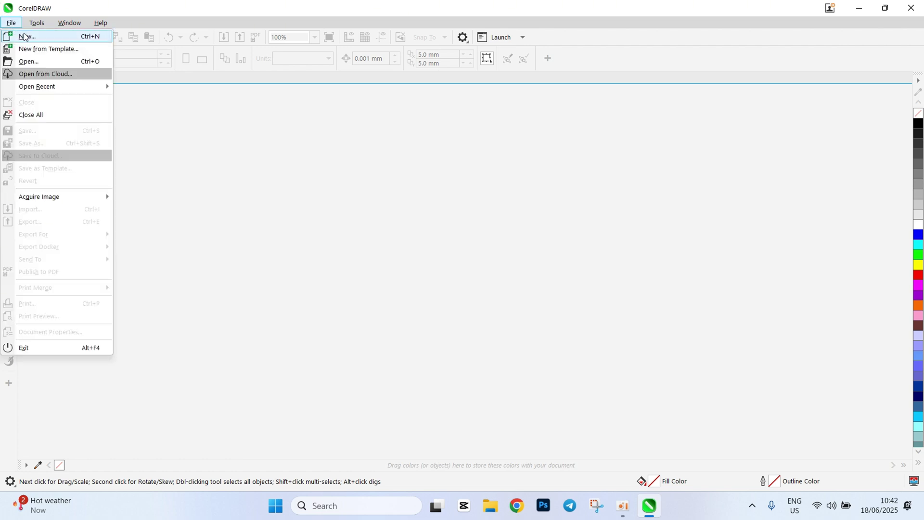
{"action": "left_click", "coordinate": [427, 244]}
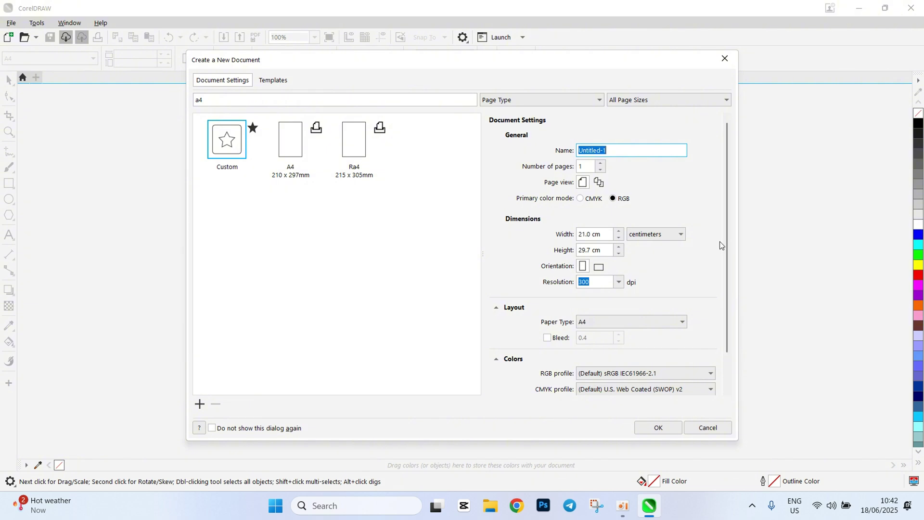
{"action": "scroll", "coordinate": [728, 257], "scroll_direction": "down", "scroll_amount": 1}
{"action": "scroll", "coordinate": [725, 252], "scroll_direction": "up", "scroll_amount": 1}
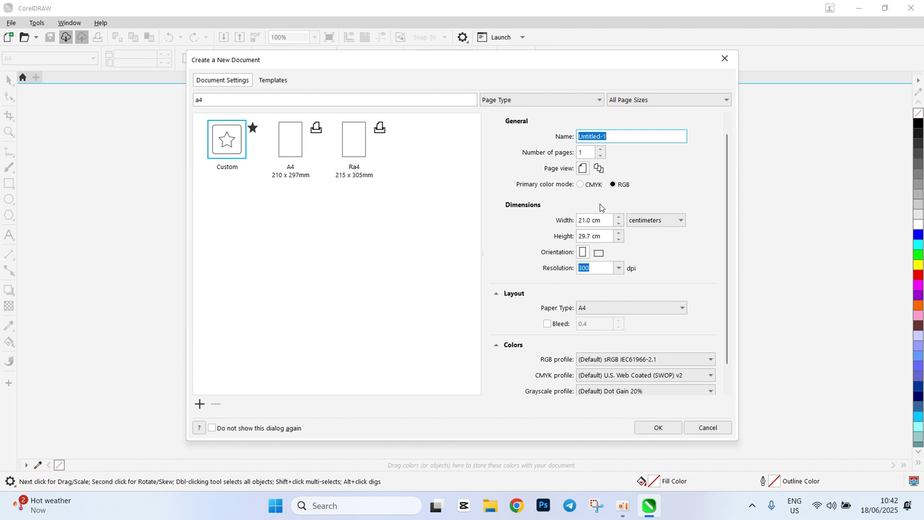
{"action": "left_click", "coordinate": [618, 136]}
{"action": "key", "text": "ctrl+a"}
{"action": "type", "text": "Test"}
{"action": "key", "text": "ctrl+a"}
{"action": "type", "text": "Ts"}
{"action": "key", "text": "BackSpace"}
{"action": "key", "text": "BackSpace"}
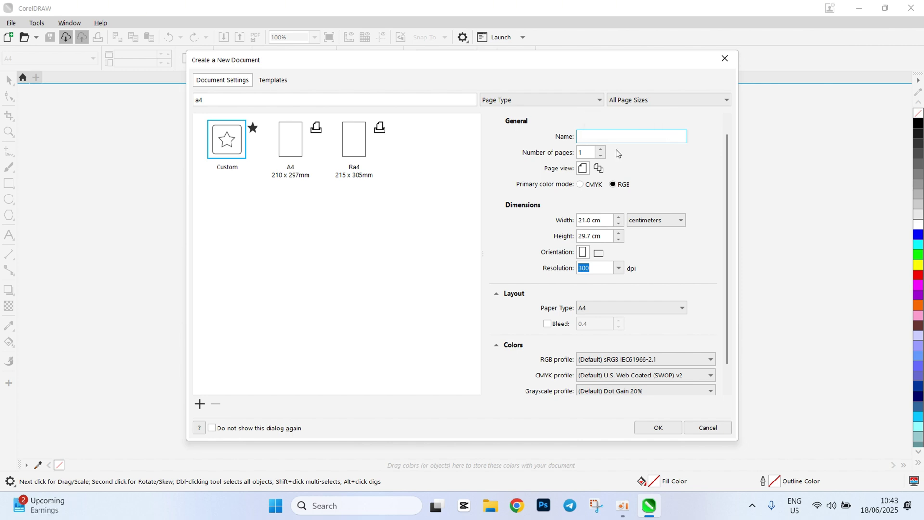
{"action": "type", "text": "Tesing "}
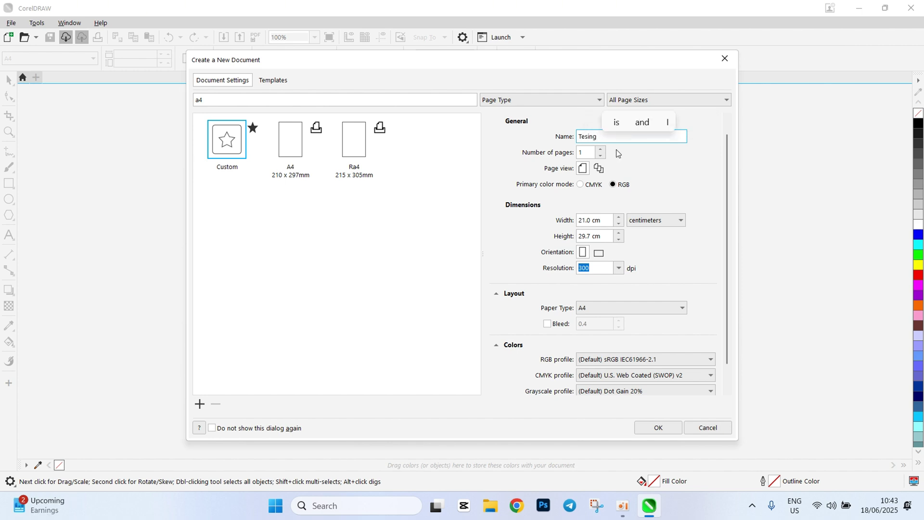
{"action": "type", "text": "01"}
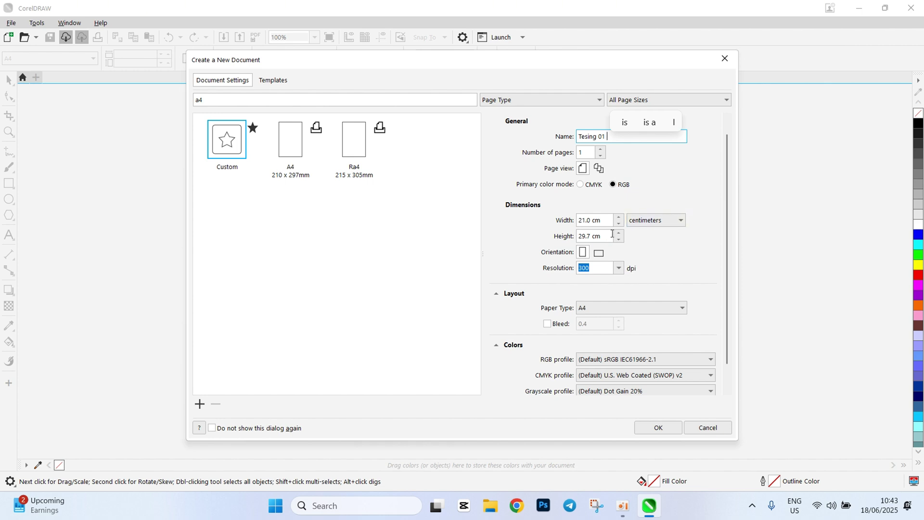
Step: Search the page size presets for A4 and choose the A4 preset of 210 x 297 mm
{"action": "left_click", "coordinate": [597, 220]}
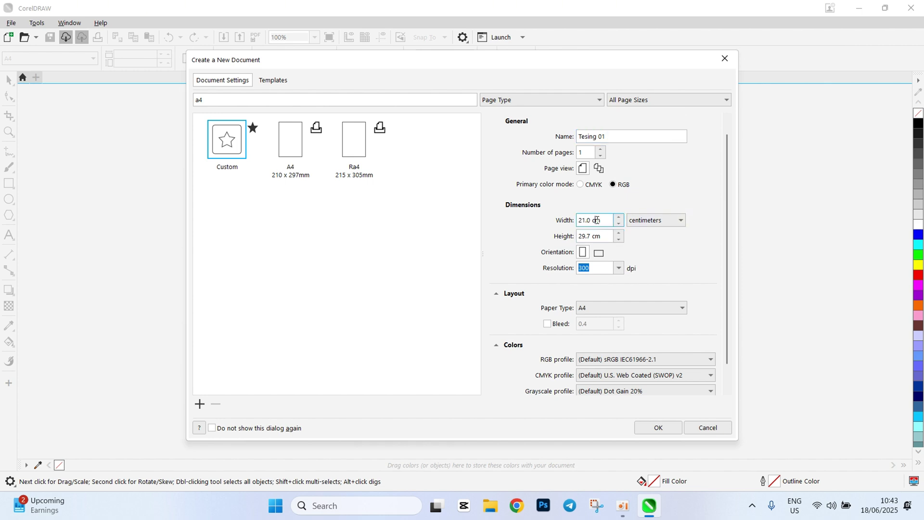
{"action": "double_click", "coordinate": [597, 220]}
{"action": "double_click", "coordinate": [216, 98]}
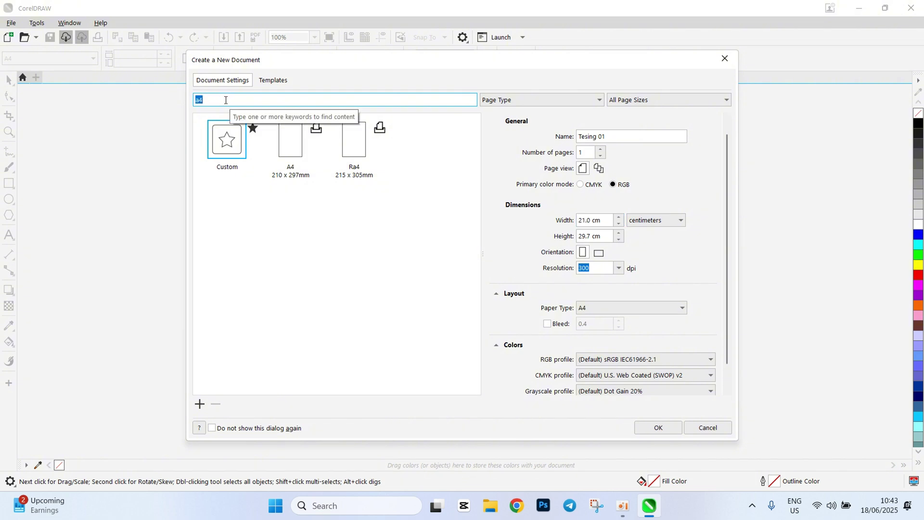
{"action": "type", "text": "A4"}
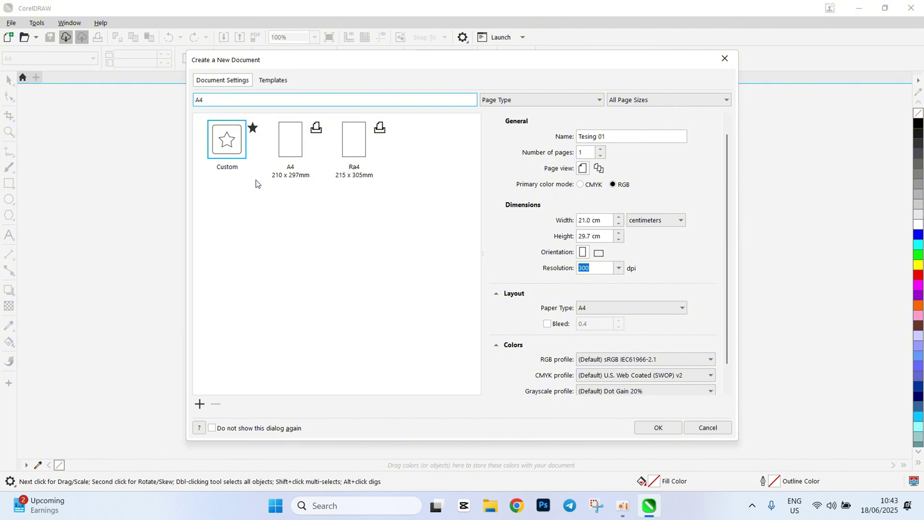
{"action": "left_click", "coordinate": [311, 238]}
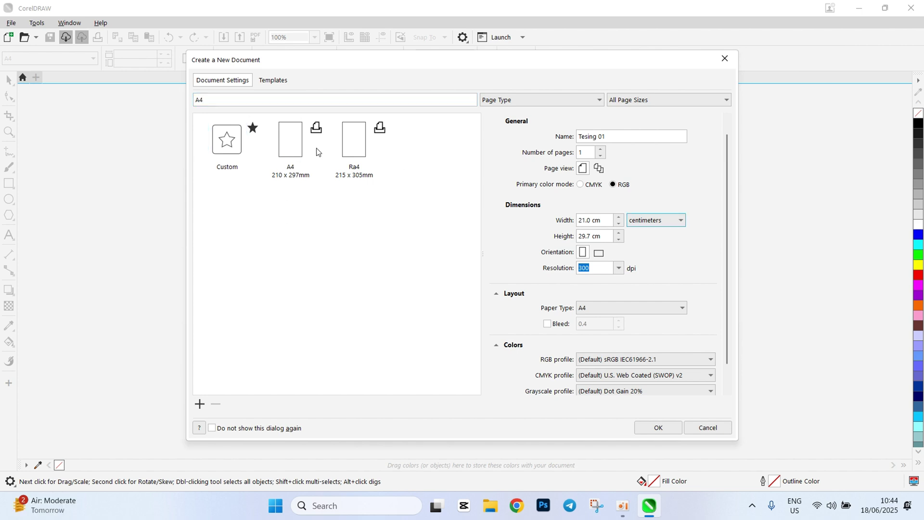
{"action": "left_click", "coordinate": [308, 149]}
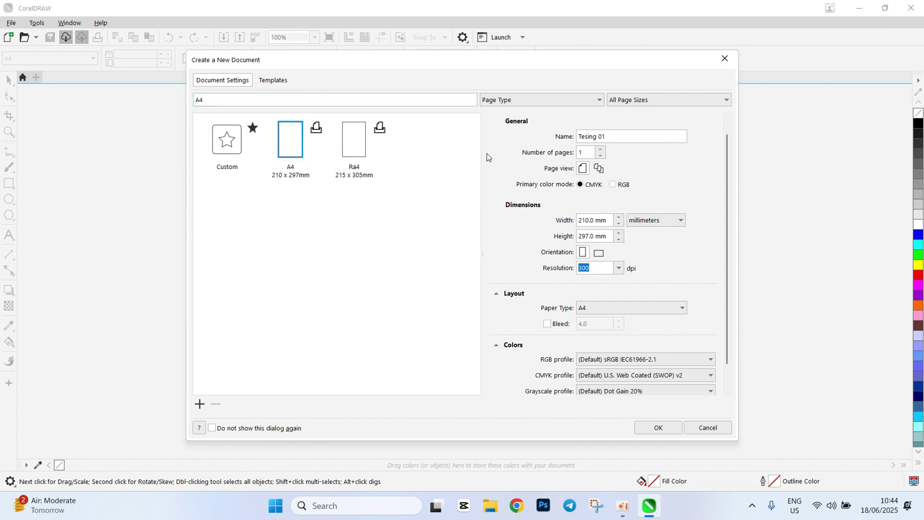
Step: Set the new document's primary color mode to RGB and its dimension units to centimeters
{"action": "left_click", "coordinate": [615, 186]}
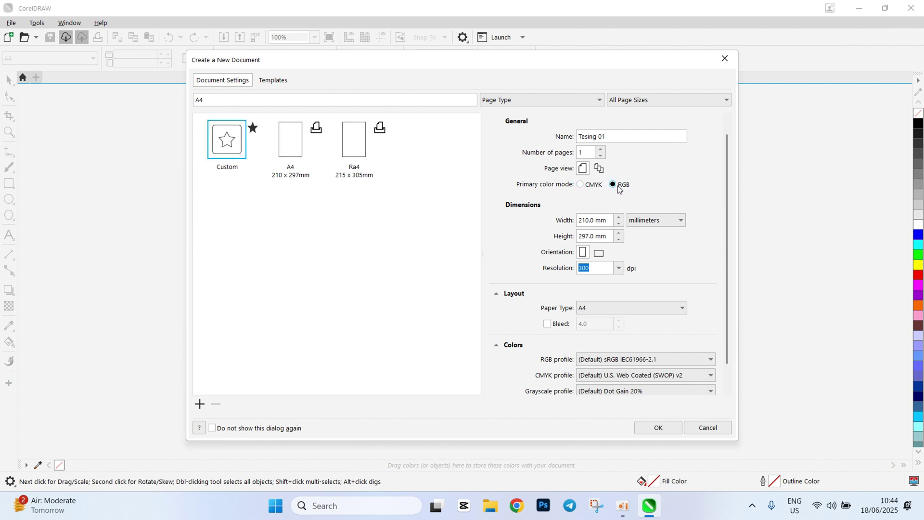
{"action": "left_click", "coordinate": [651, 221]}
{"action": "left_click", "coordinate": [664, 314]}
{"action": "left_click", "coordinate": [669, 295]}
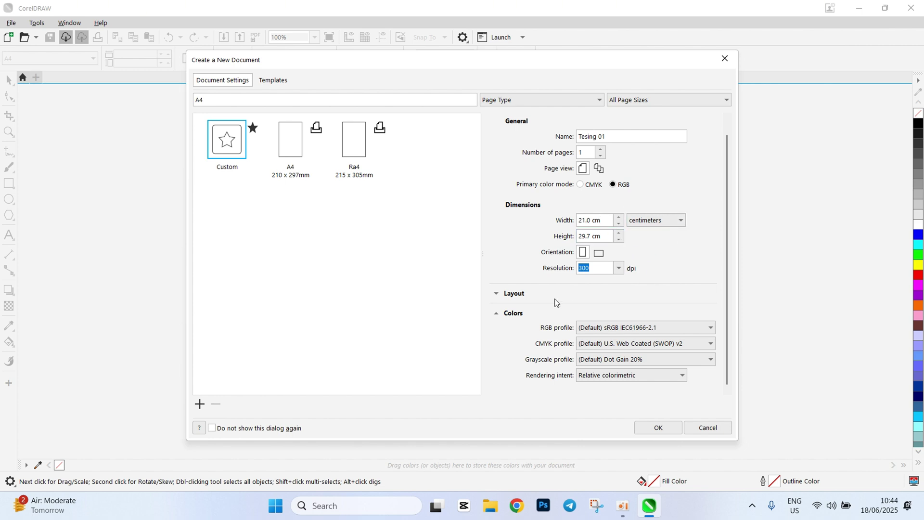
Step: Review the layout and color settings of the new document and create it
{"action": "left_click", "coordinate": [611, 313]}
{"action": "left_click", "coordinate": [615, 319]}
{"action": "left_click", "coordinate": [517, 298]}
{"action": "scroll", "coordinate": [544, 332], "scroll_direction": "down", "scroll_amount": 1}
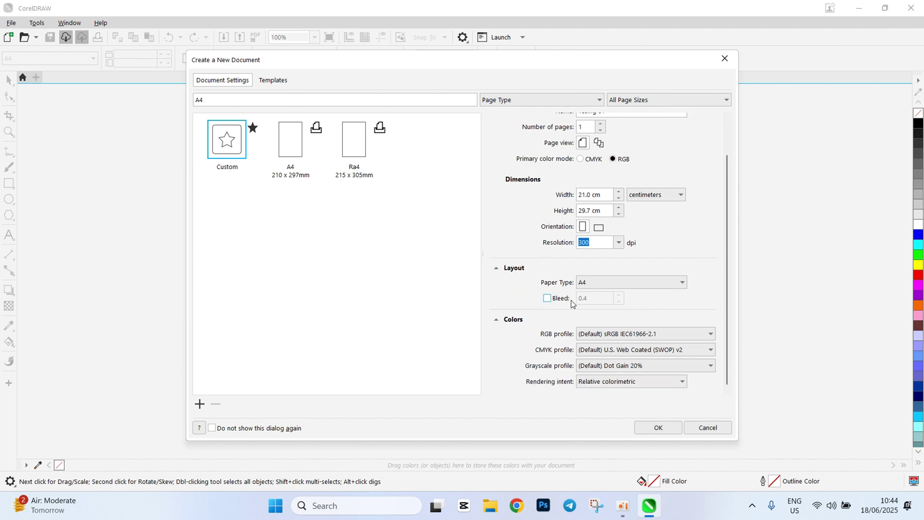
{"action": "left_click", "coordinate": [510, 323]}
{"action": "left_click", "coordinate": [511, 324]}
{"action": "left_click", "coordinate": [651, 427]}
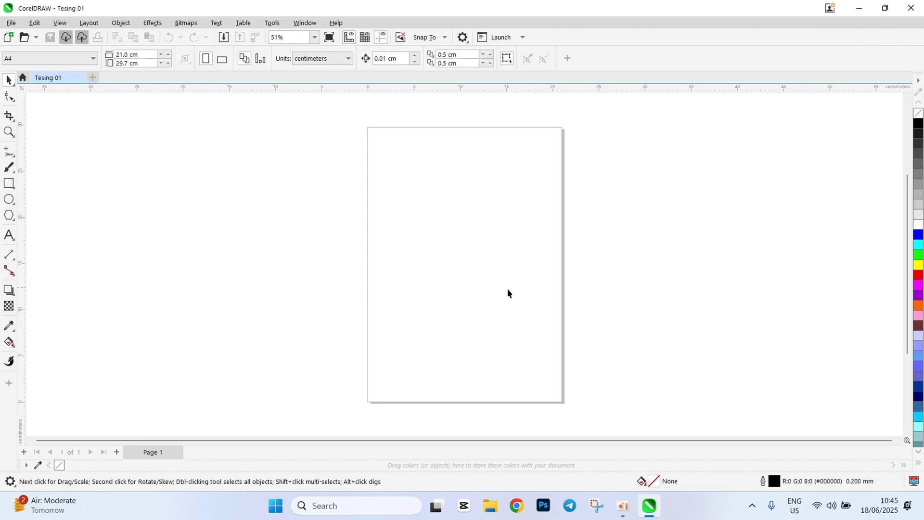
{"action": "right_click", "coordinate": [283, 298]}
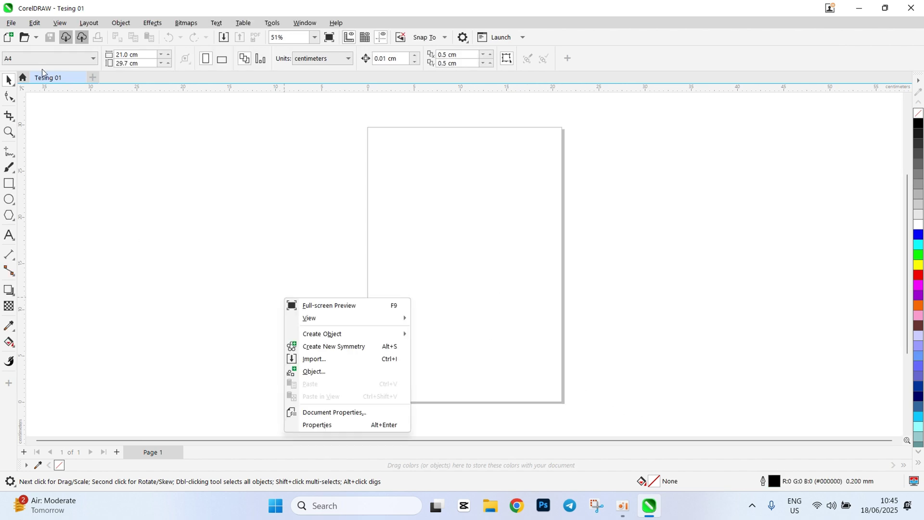
{"action": "left_click", "coordinate": [139, 222]}
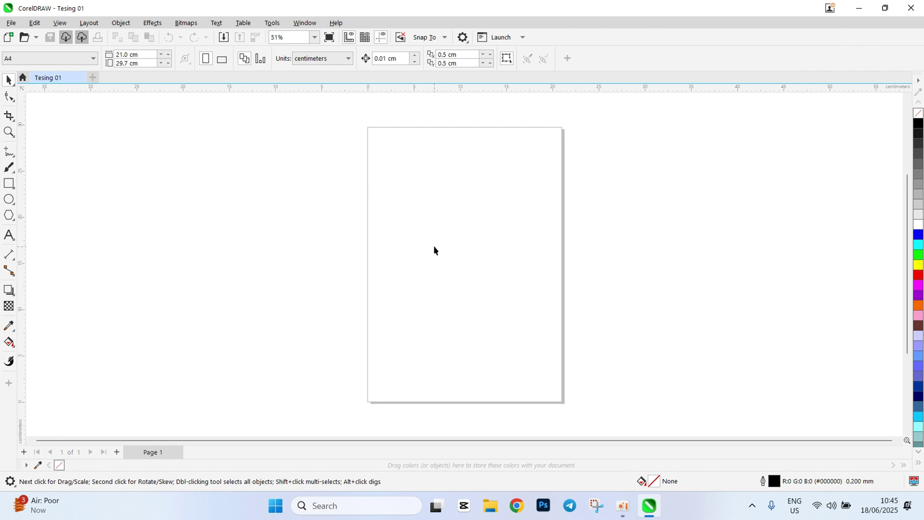
Step: Add a rectangle matching the 21.0 x 29.7 cm page and deselect it
{"action": "double_click", "coordinate": [8, 185]}
{"action": "left_click", "coordinate": [8, 80]}
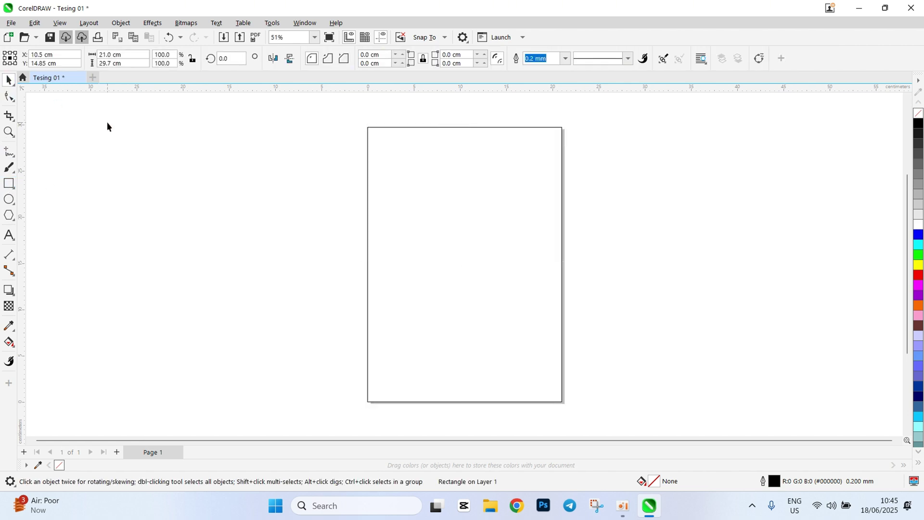
{"action": "left_click", "coordinate": [107, 123]}
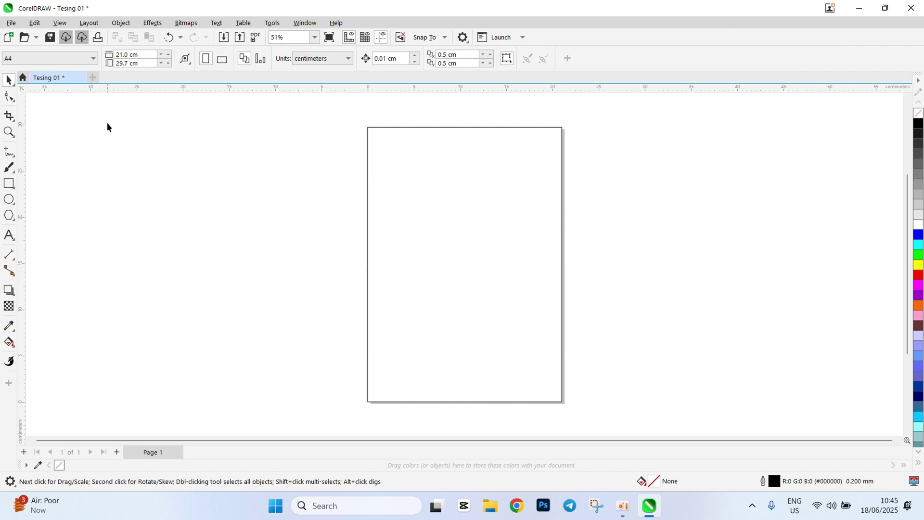
{"action": "key", "text": "ctrl+s"}
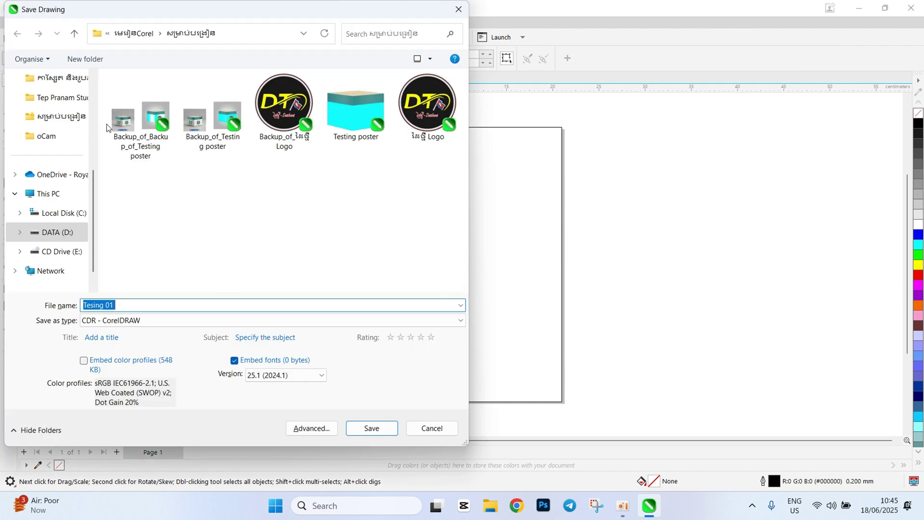
{"action": "left_click", "coordinate": [422, 428]}
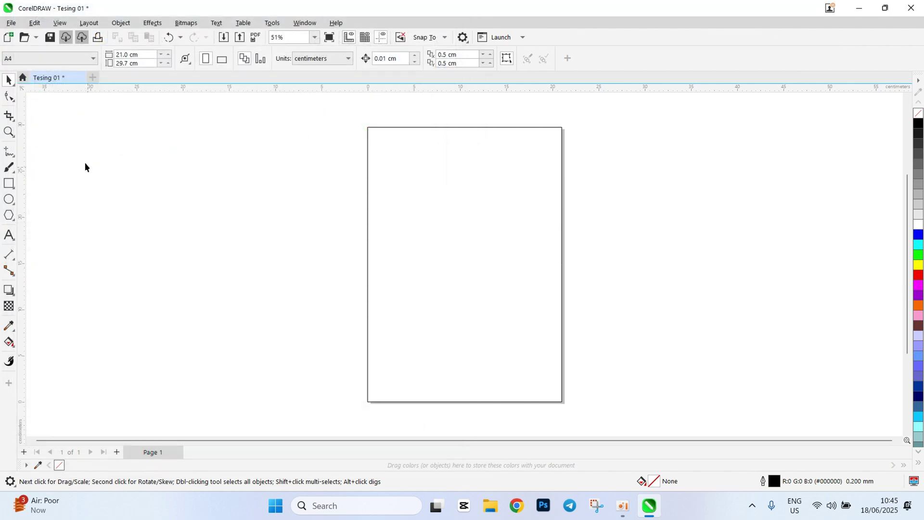
{"action": "left_click", "coordinate": [9, 24]}
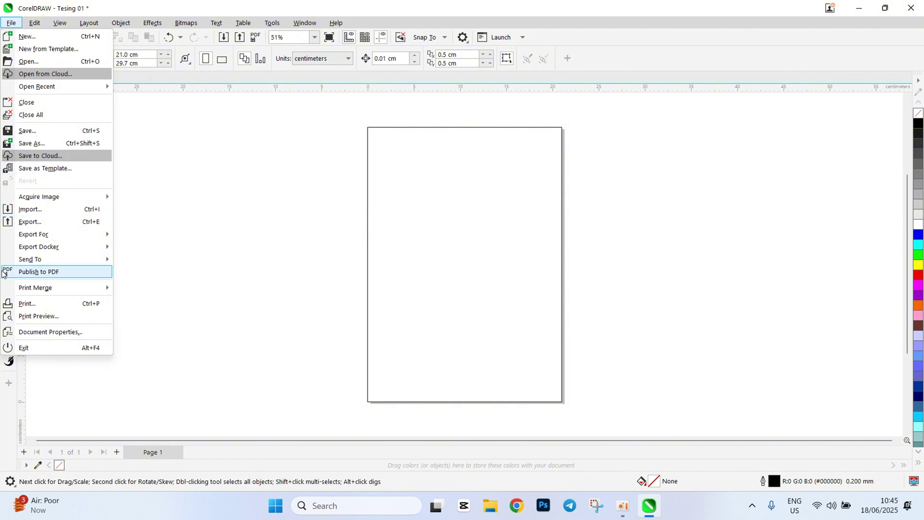
{"action": "left_click", "coordinate": [246, 247]}
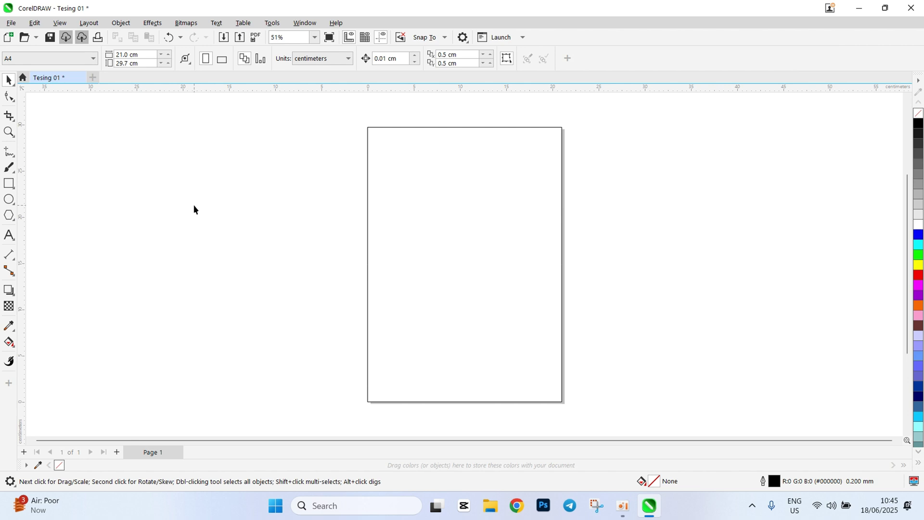
Step: Save the drawing as Tesing 01 in CDR - CorelDRAW format, version 25.1 (2024.1)
{"action": "left_click", "coordinate": [10, 23]}
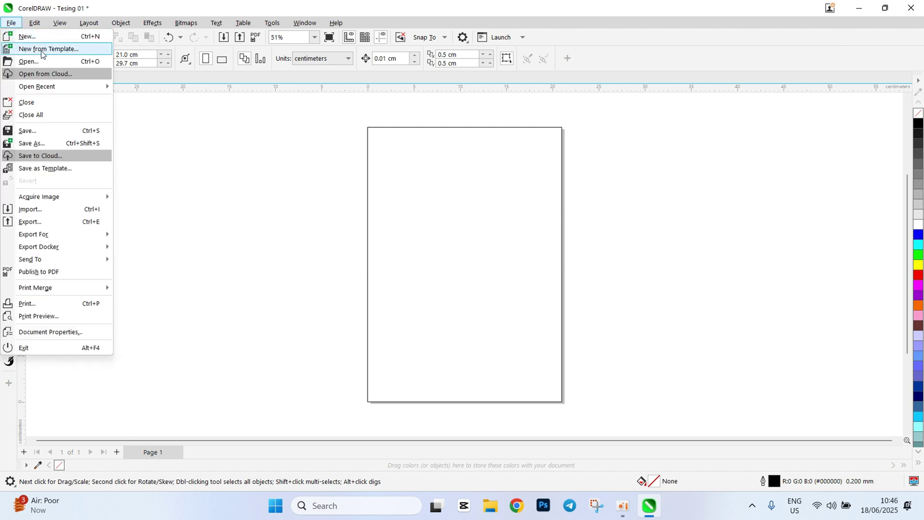
{"action": "left_click", "coordinate": [60, 131]}
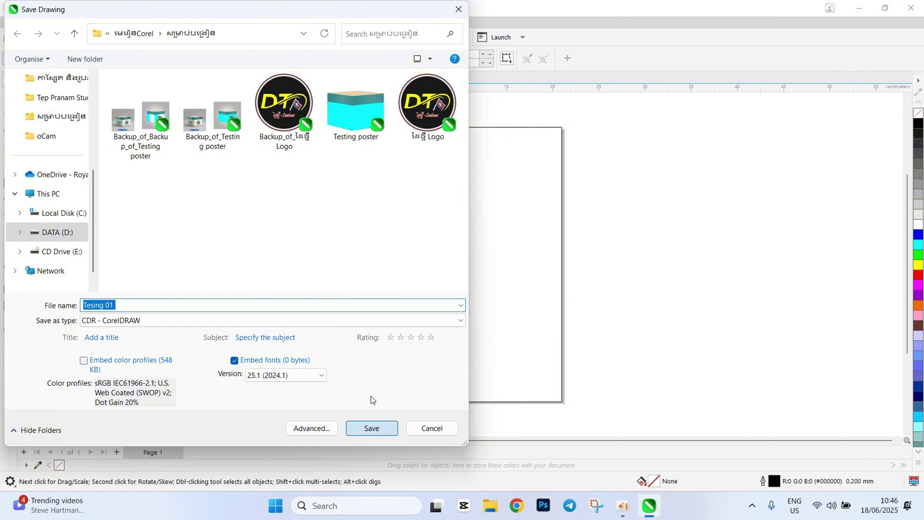
{"action": "left_click", "coordinate": [375, 426]}
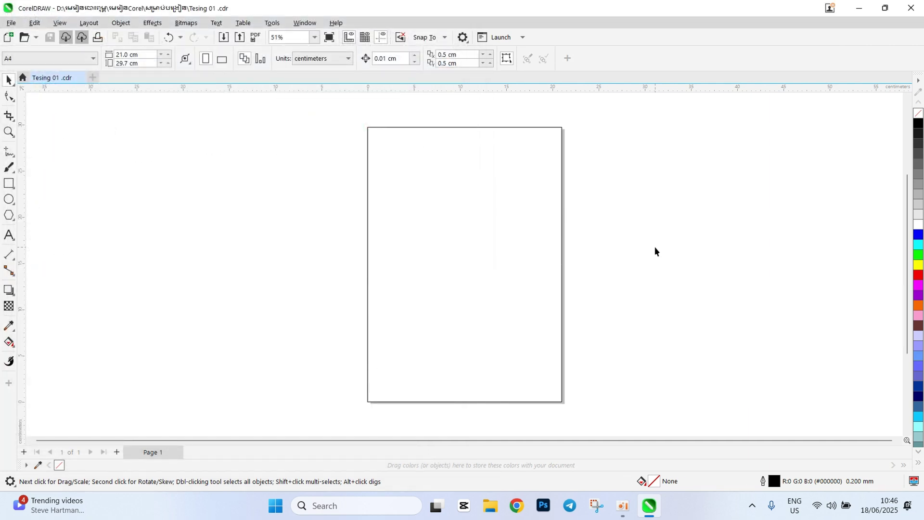